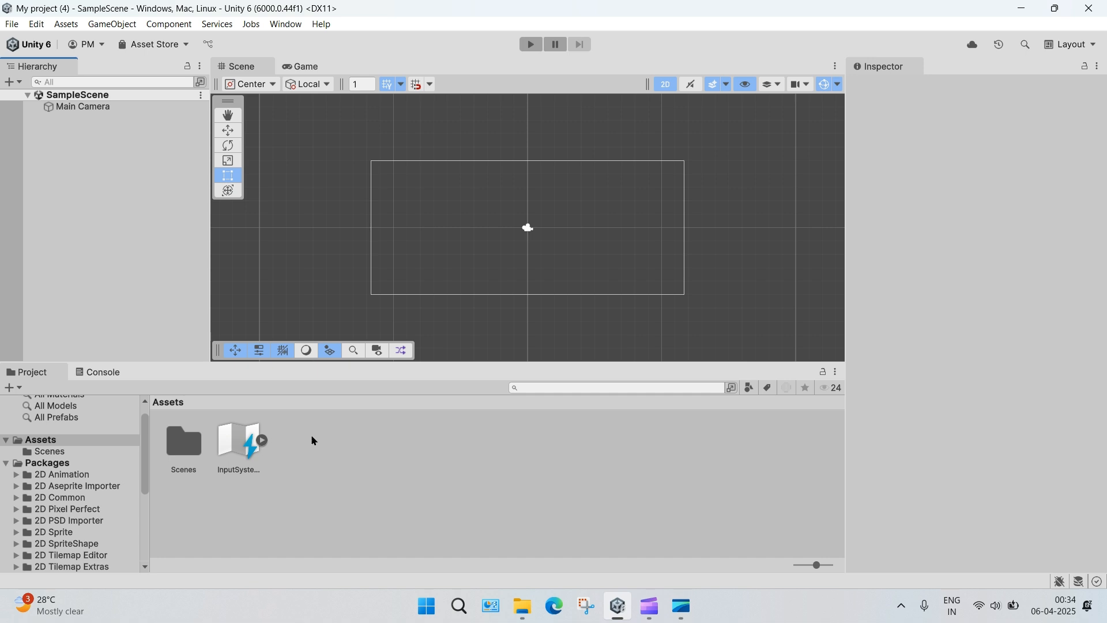
Import the fire_fx_v1.0 folder from File Explorer into the Unity project's Assets.
click(522, 606)
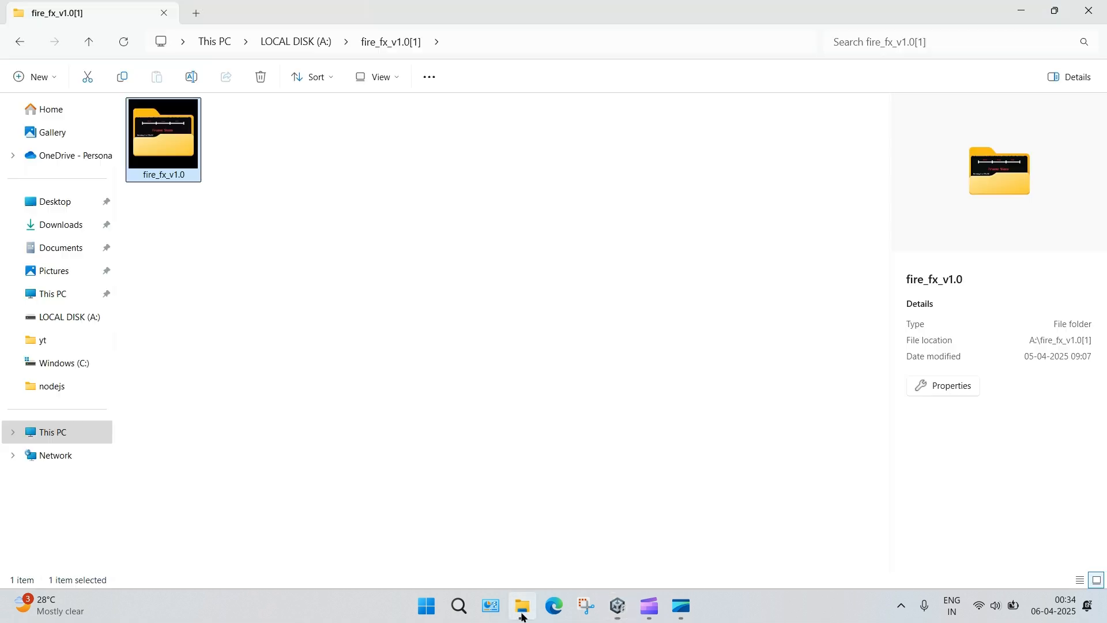
click(218, 136)
drag(164, 139, 341, 430)
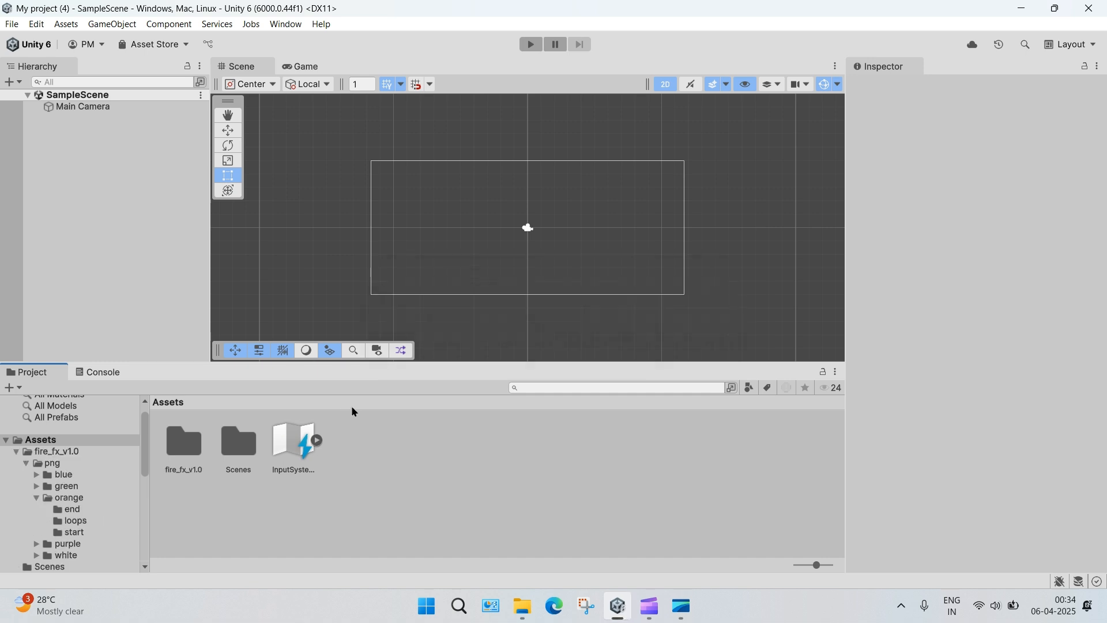
Browse the imported png folder, examine the frames of the second sprite sheet in blue/loops, and return to png.
double_click(195, 449)
double_click(195, 449)
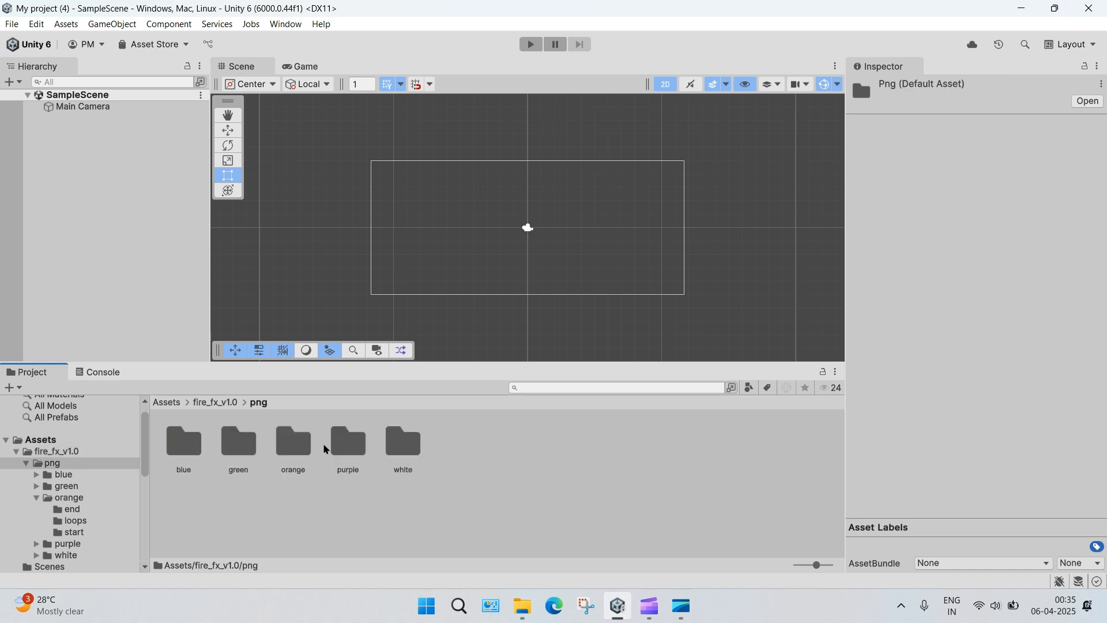
double_click(192, 451)
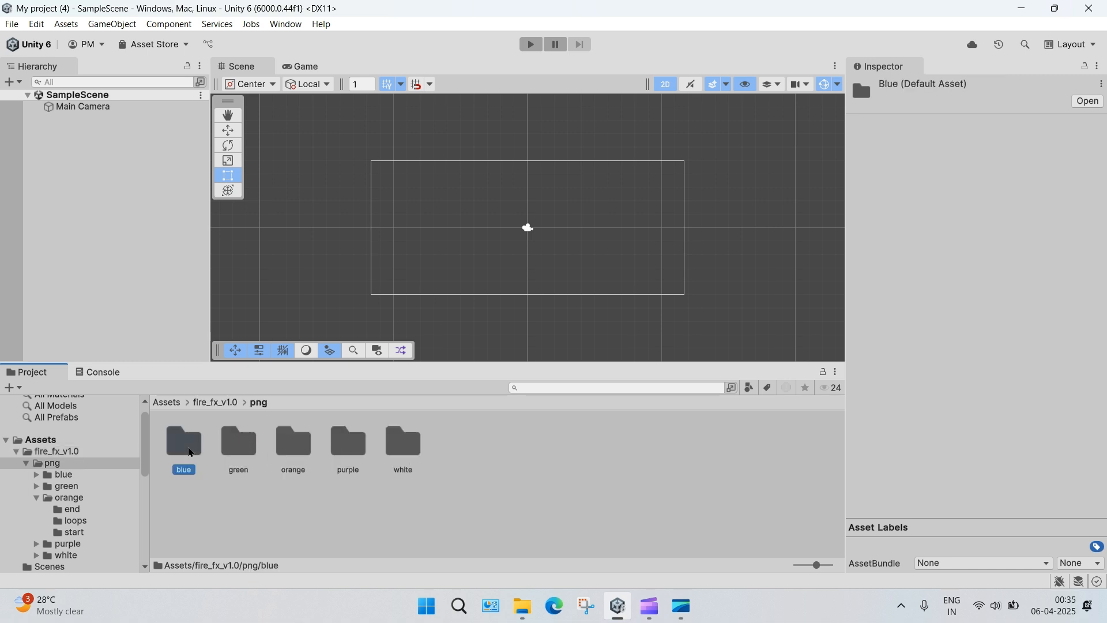
double_click(226, 448)
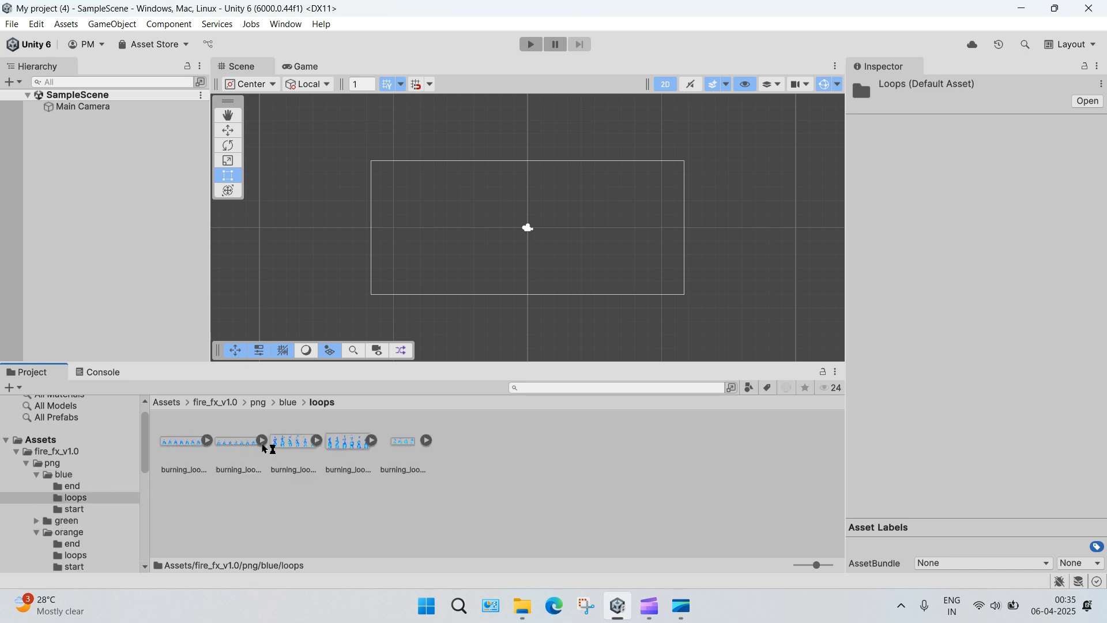
click(262, 441)
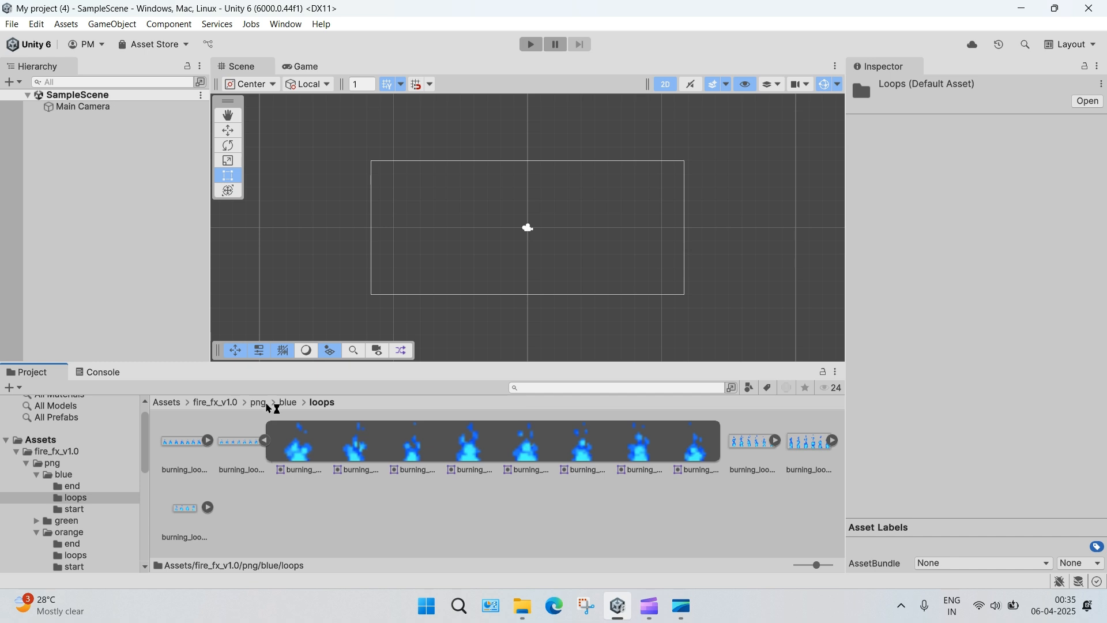
click(259, 403)
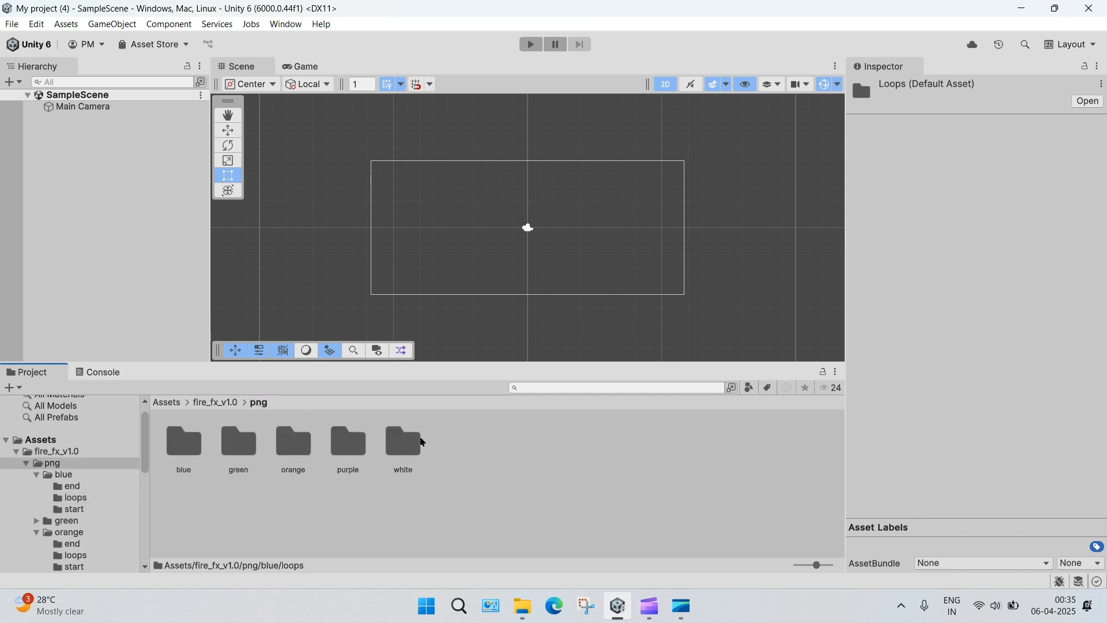
Open orange/loops, expand the burning_loop_1 sheet and choose Sprite (2D and UI) as its texture type.
double_click(290, 446)
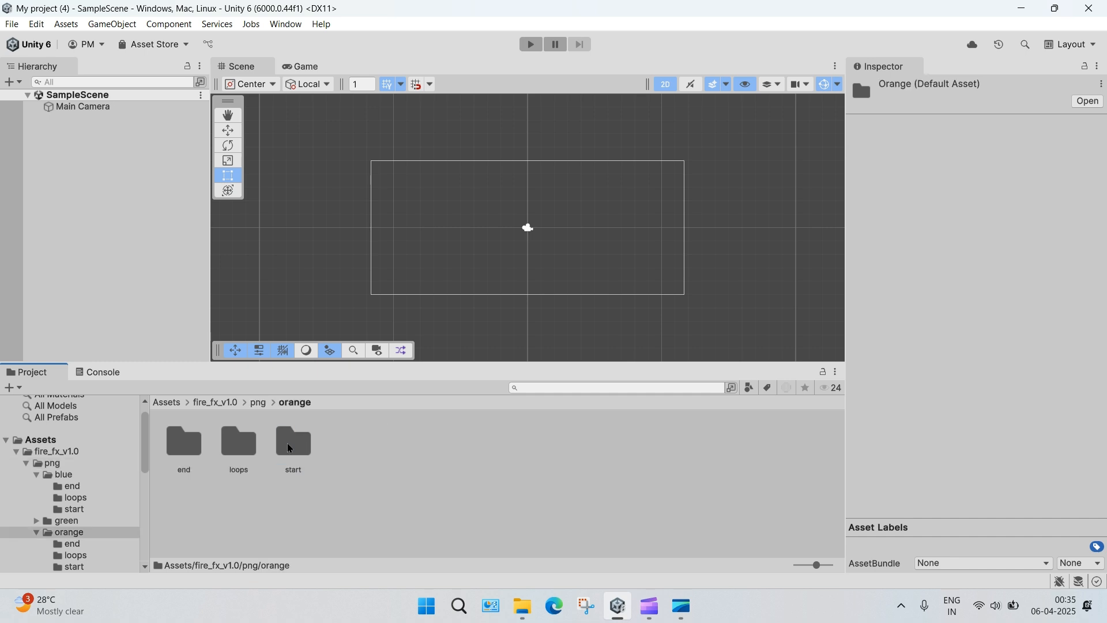
double_click(231, 448)
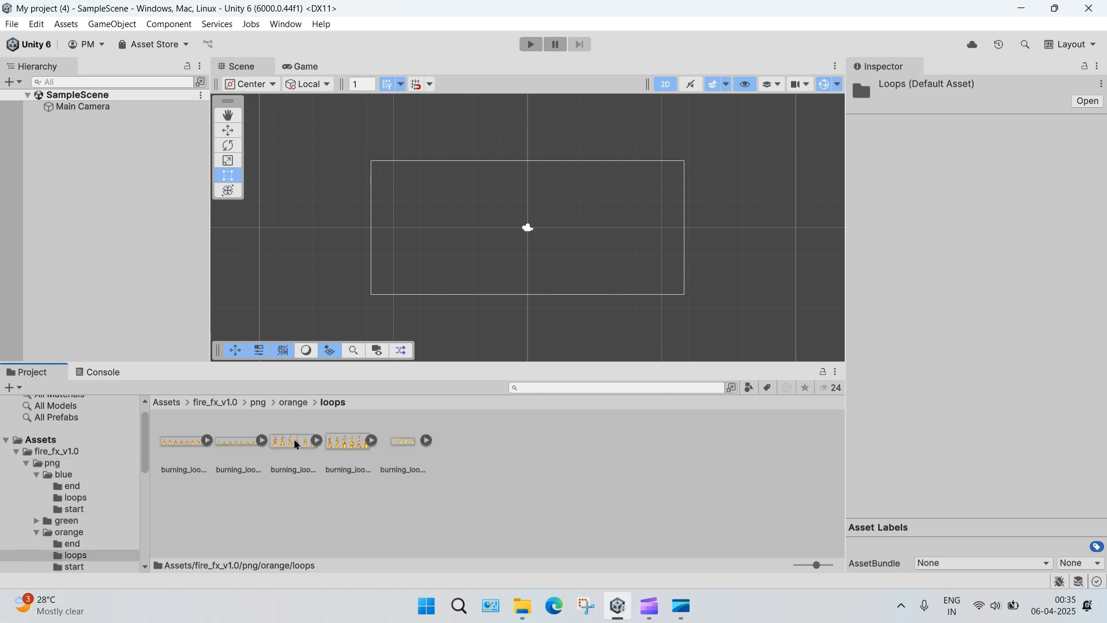
click(194, 440)
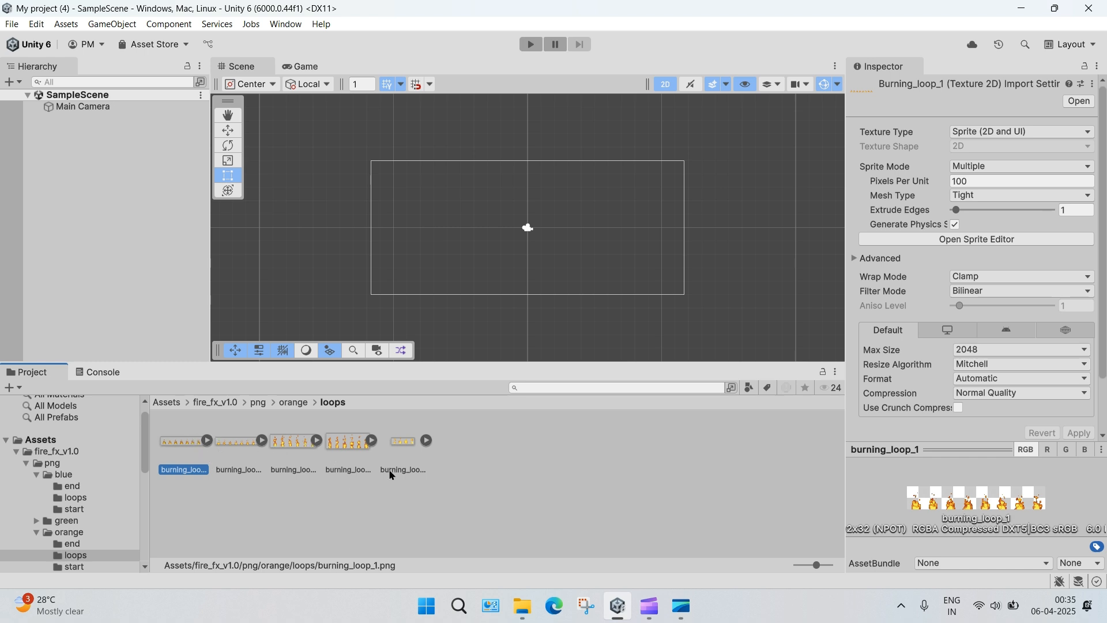
click(208, 442)
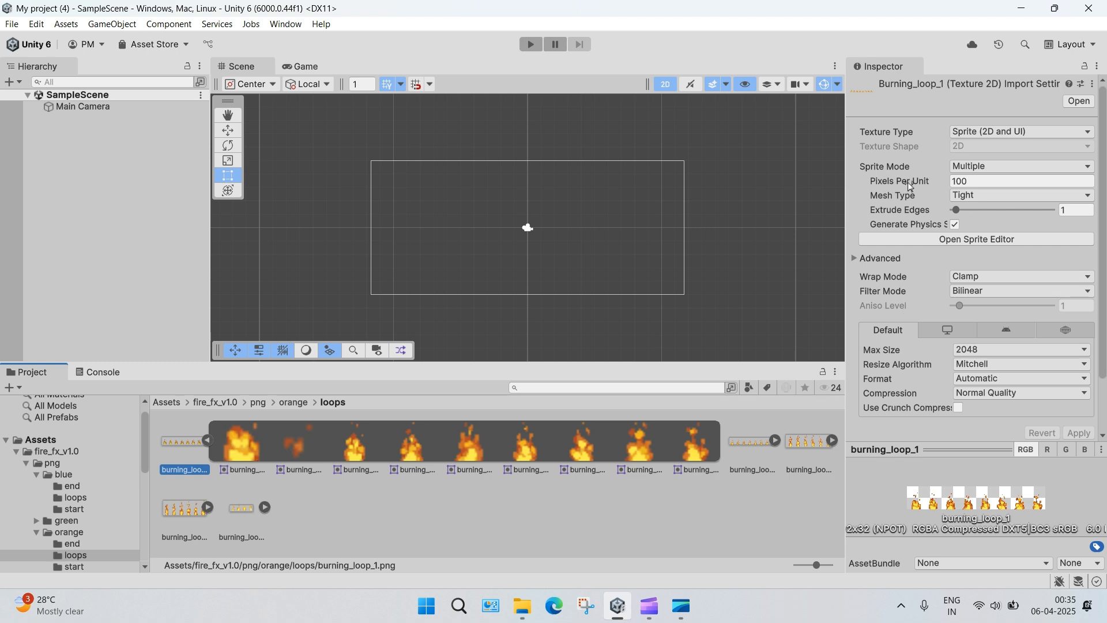
click(1055, 131)
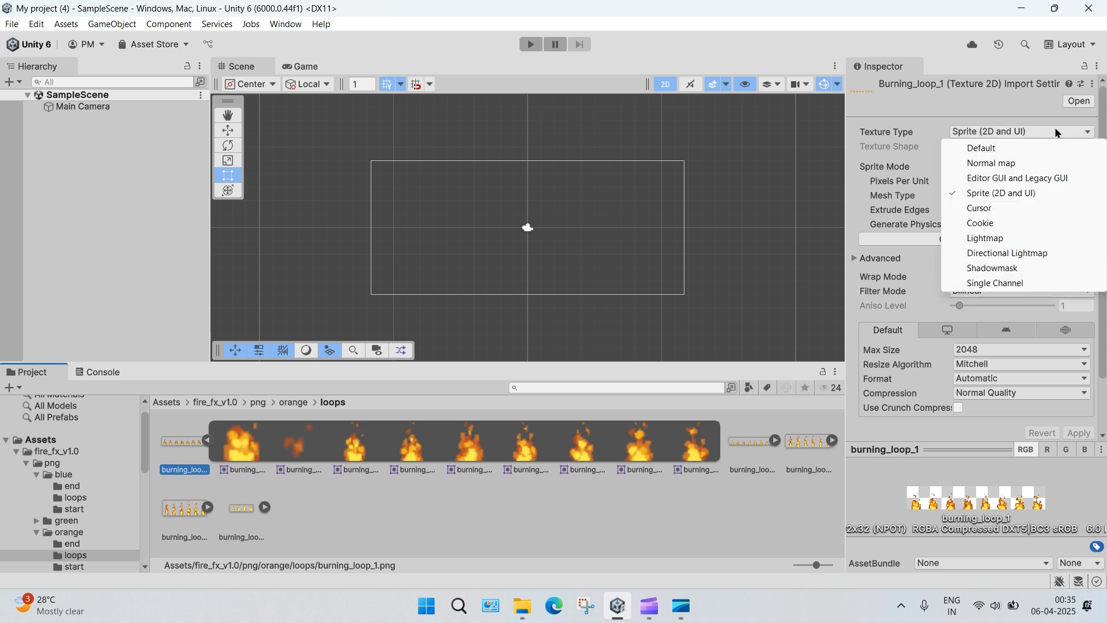
click(990, 193)
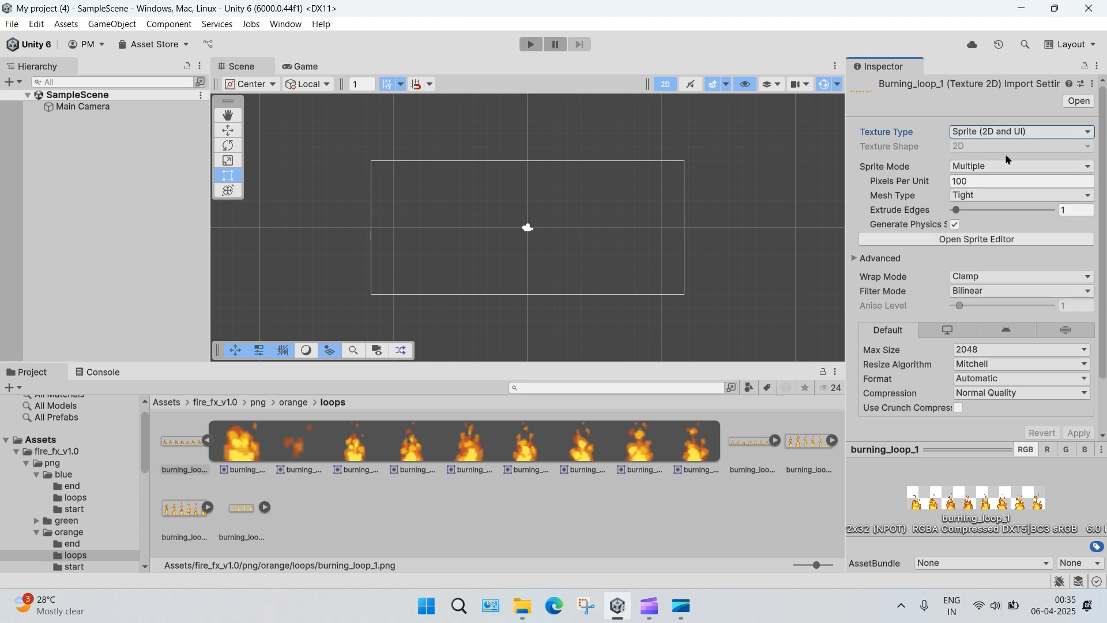
Slice burning_loop_1 in the Sprite Editor using Grid By Cell Count with 8 columns and 1 row.
click(969, 239)
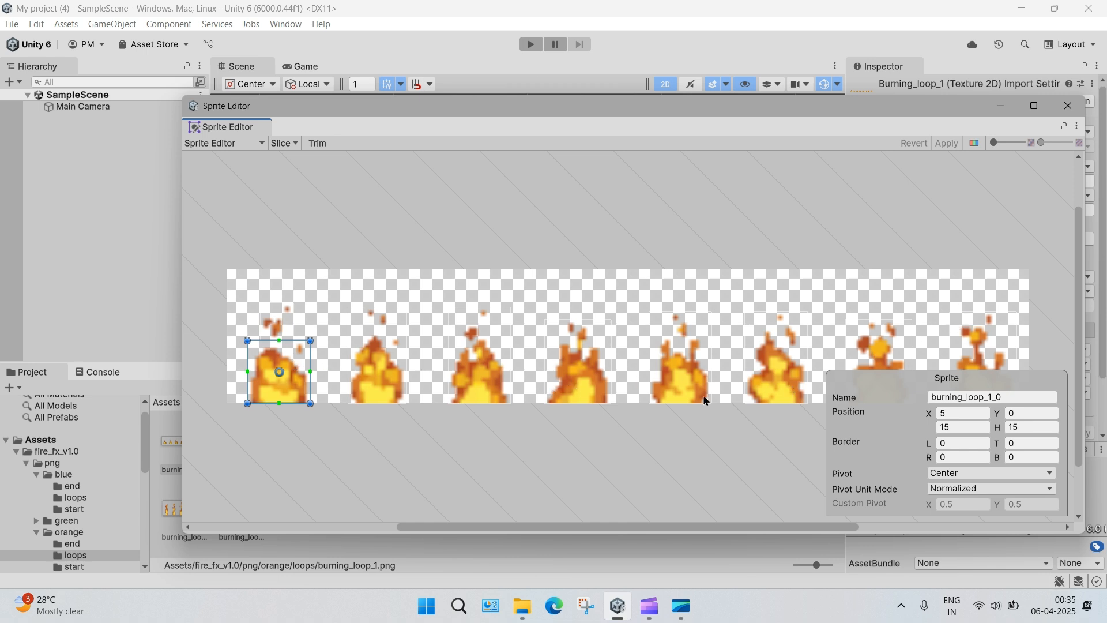
click(290, 144)
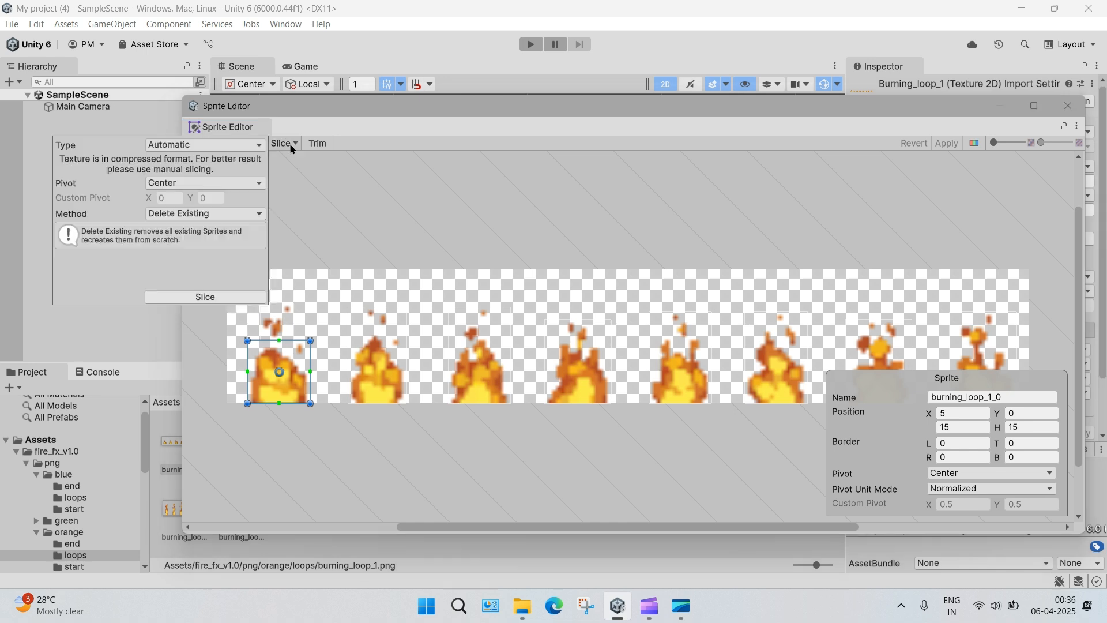
click(224, 143)
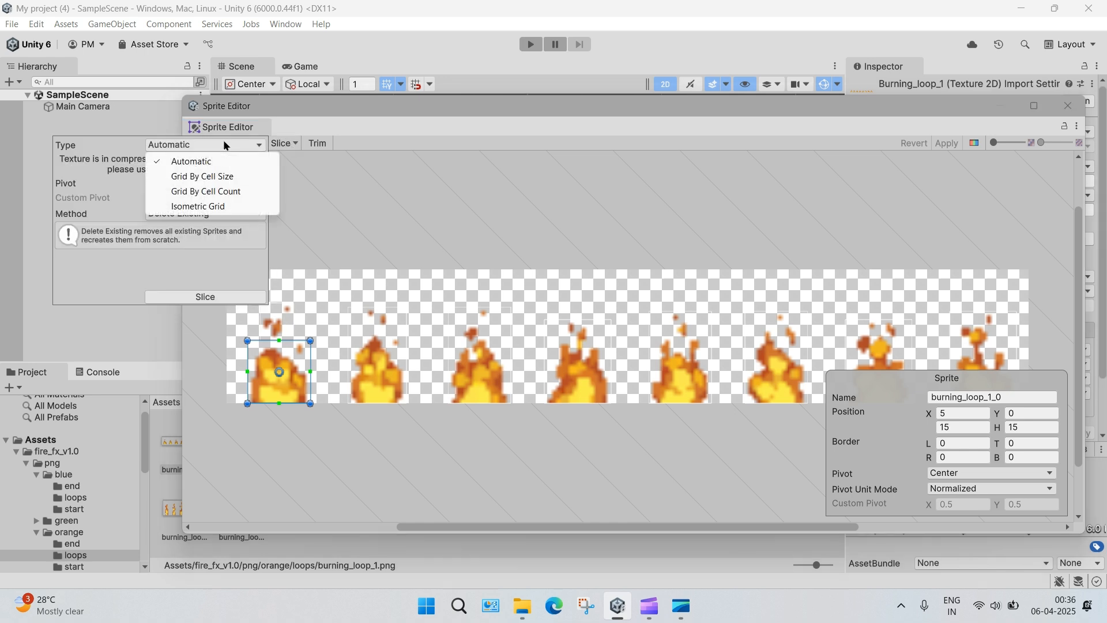
click(214, 192)
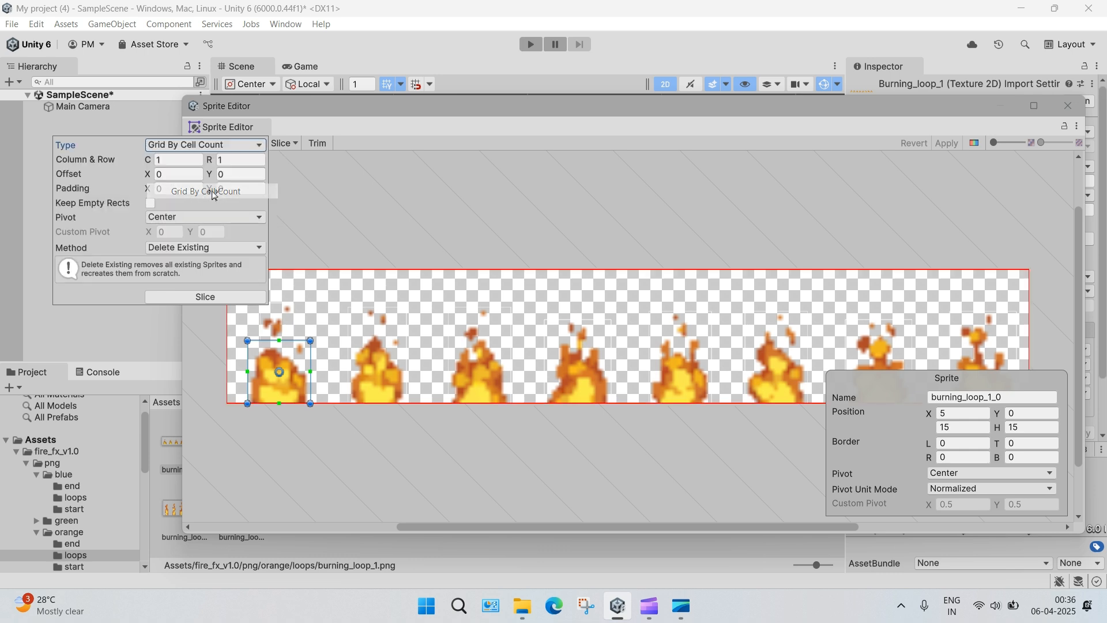
click(175, 159)
text(8)
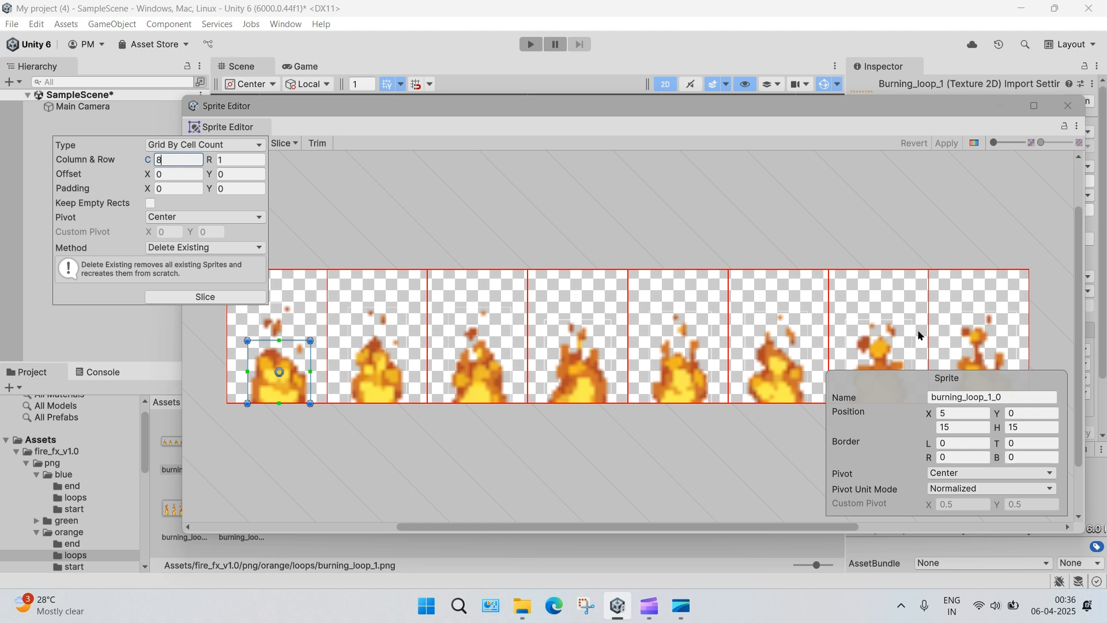
click(211, 296)
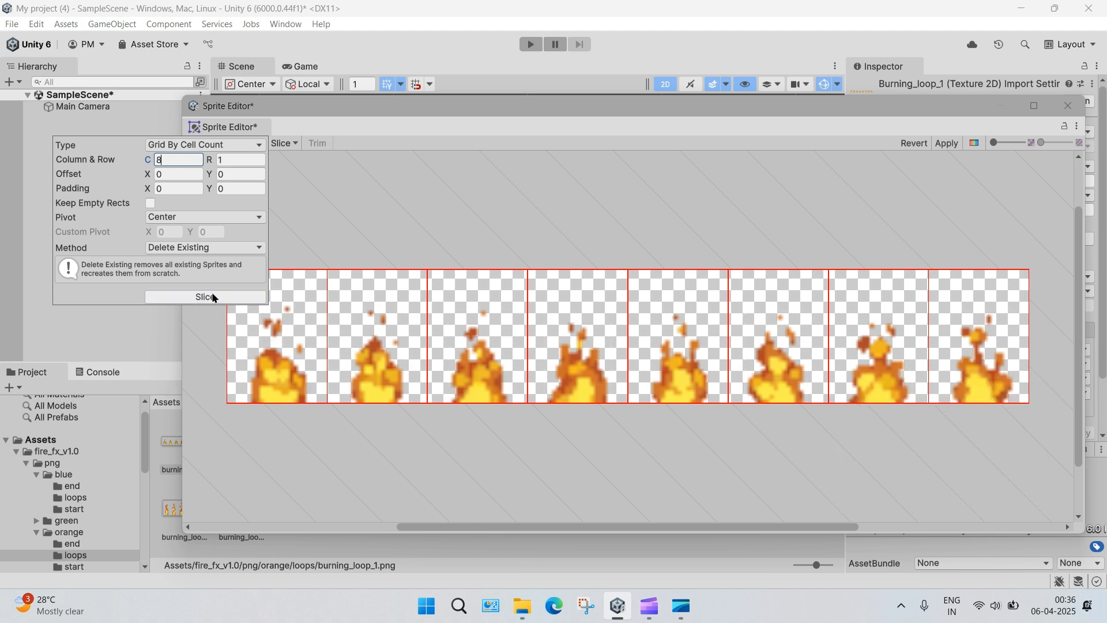
click(349, 193)
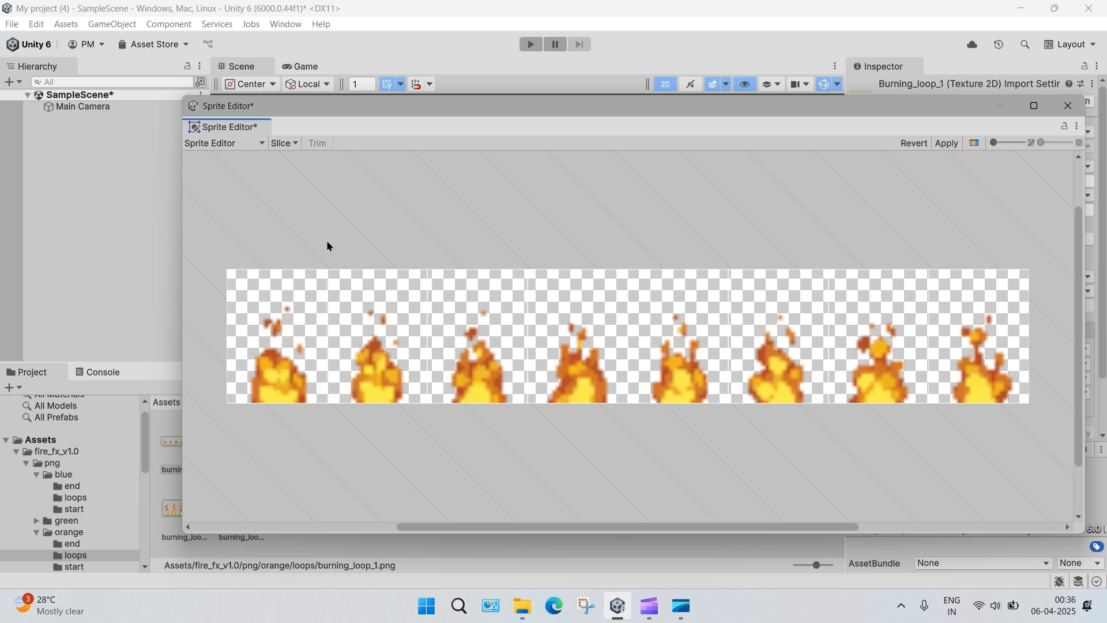
Apply the new slicing of burning_loop_1 and close the Sprite Editor.
click(973, 143)
click(972, 144)
click(948, 143)
click(1069, 106)
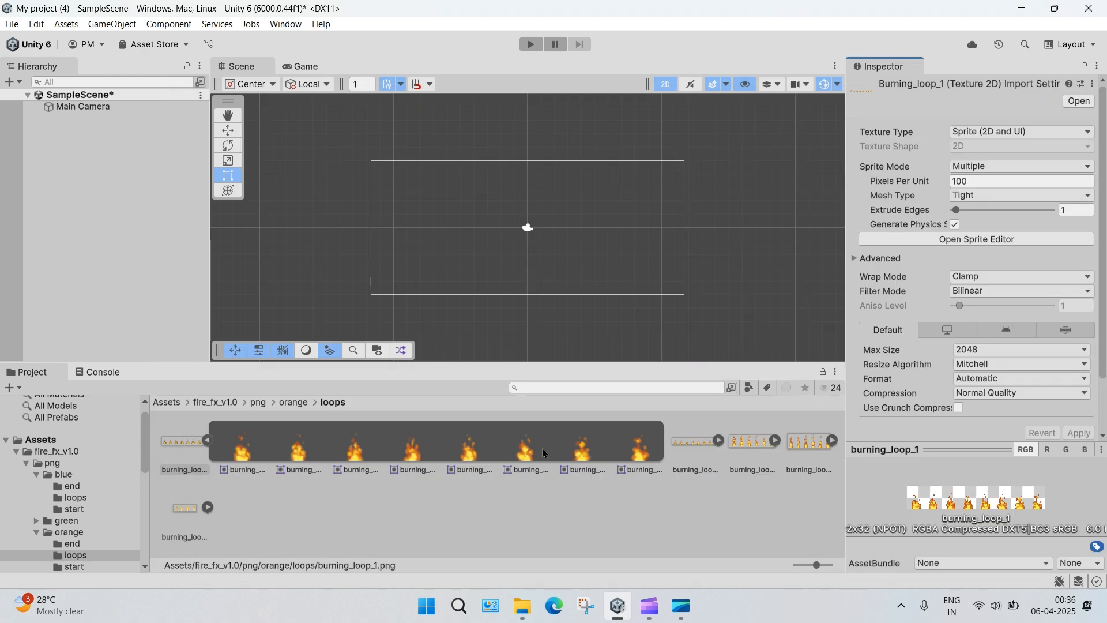
Place the burning_loop_1 sheet near the scene's centre and save its animation clip as New Animation.
click(218, 440)
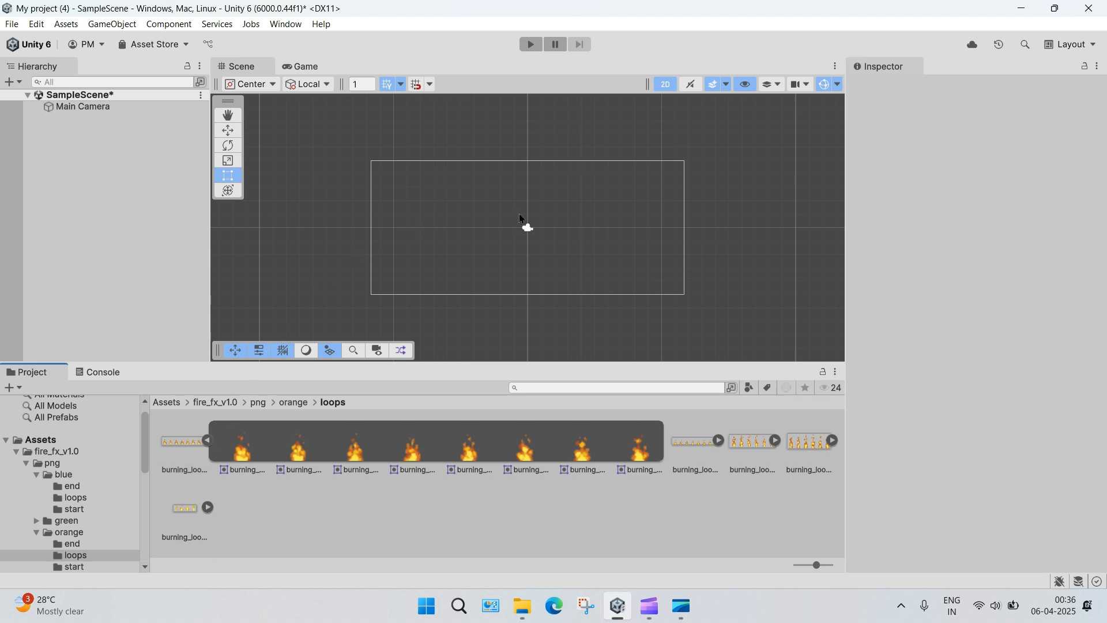
click(200, 445)
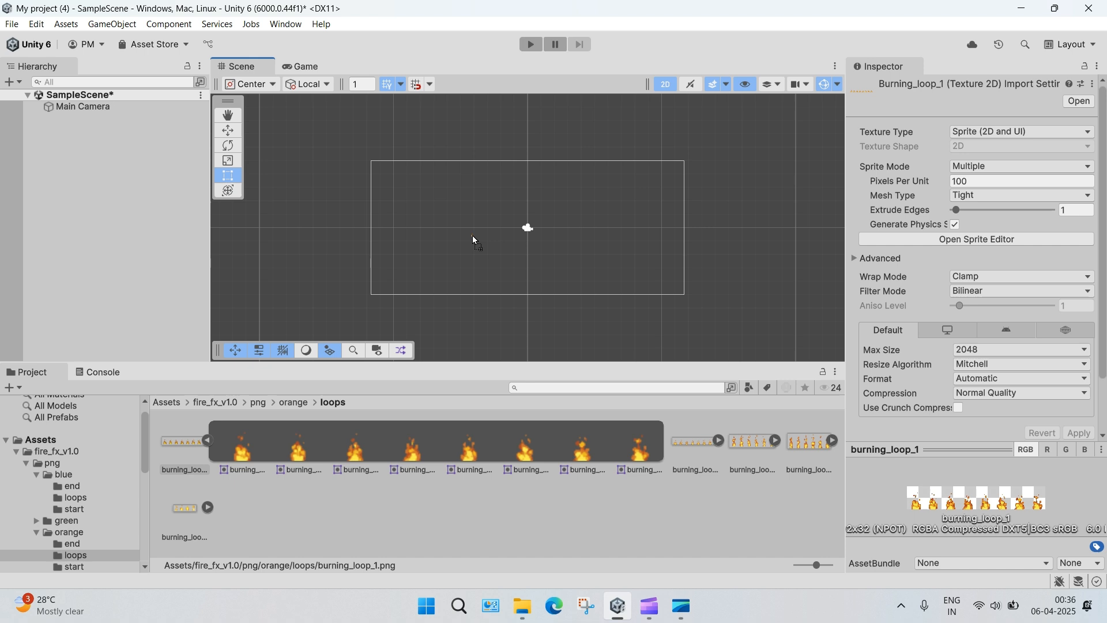
drag(473, 236, 534, 227)
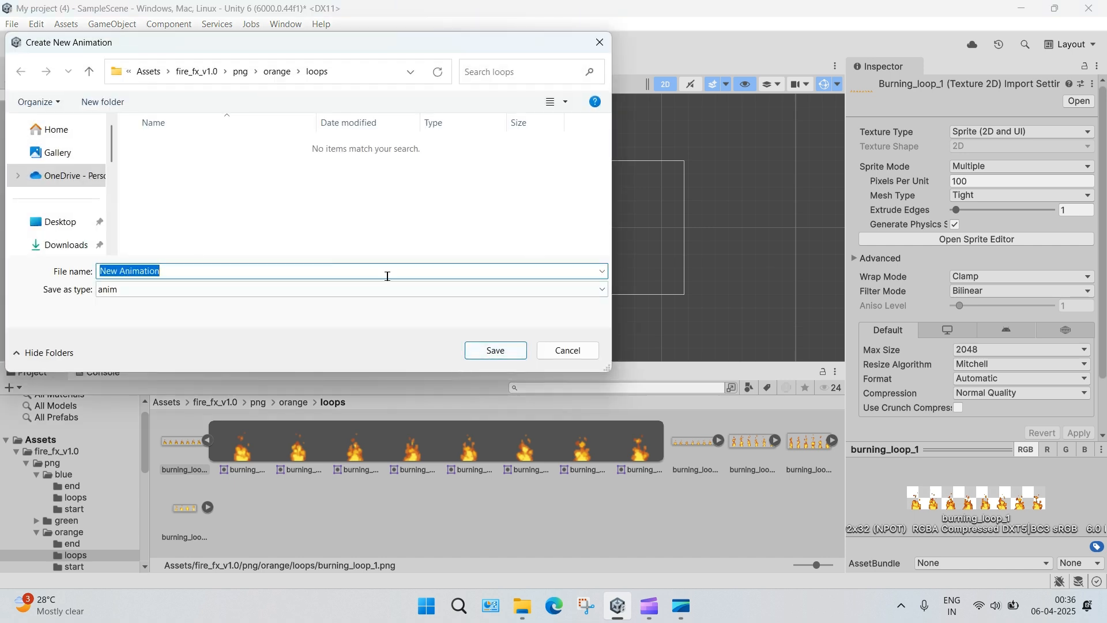
click(496, 351)
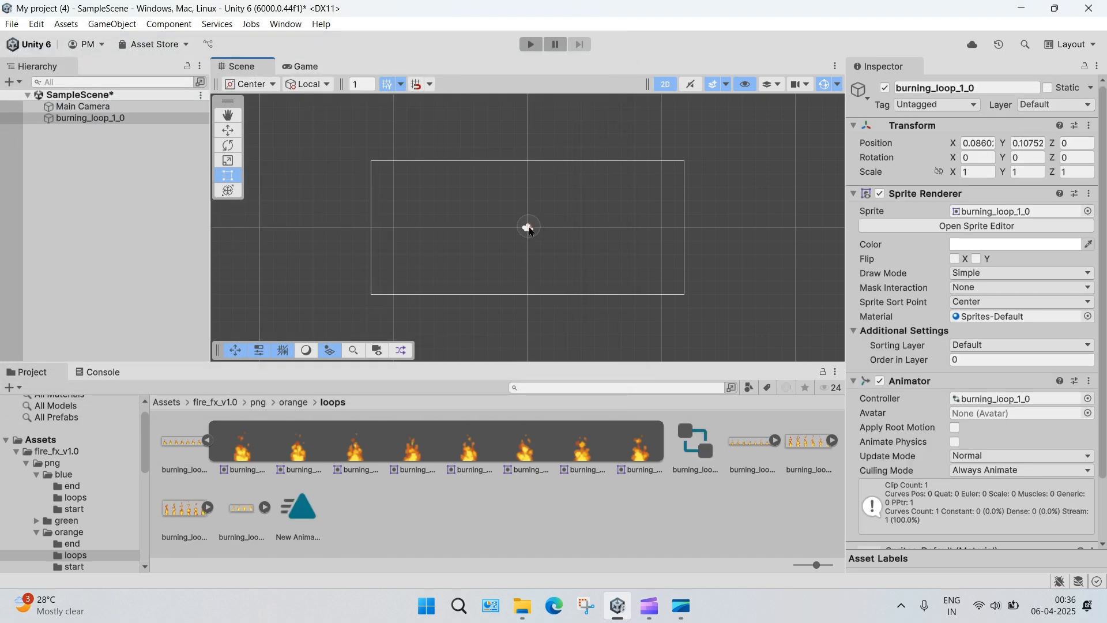
Place a second copy of the burning_loop_1 sheet near the scene's centre, replacing the existing New Animation clip.
scroll(531, 230, up, 2)
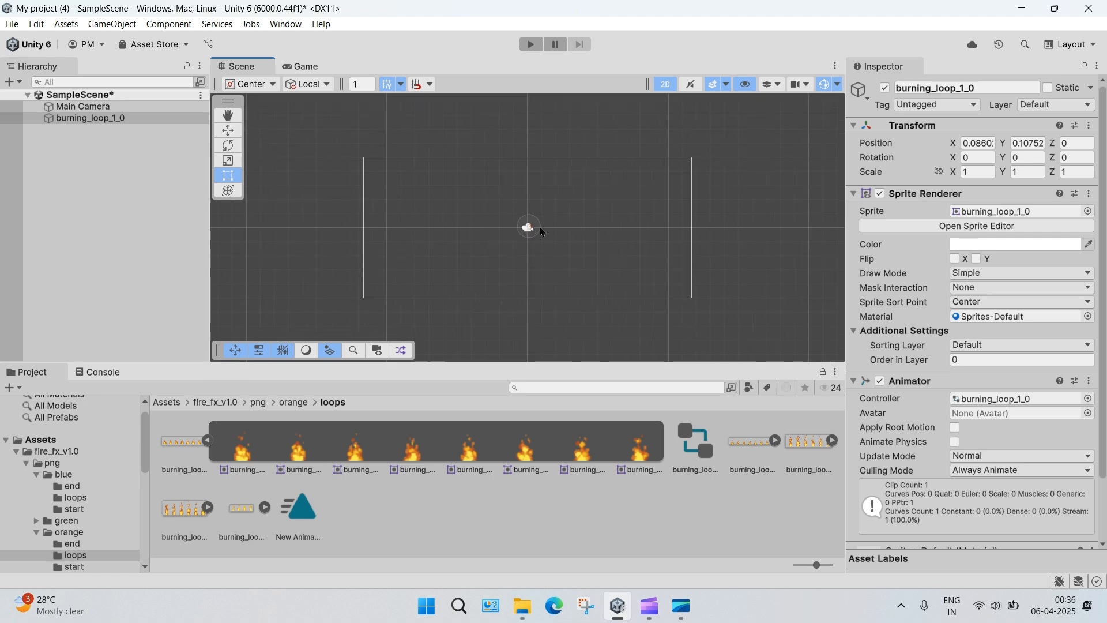
click(182, 452)
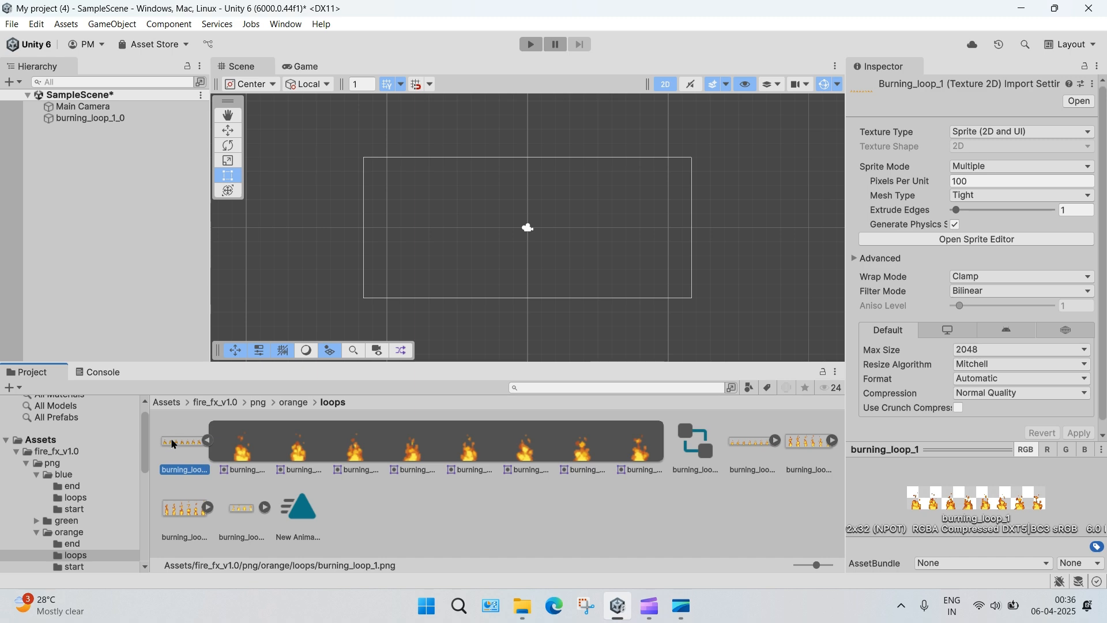
drag(174, 445, 527, 228)
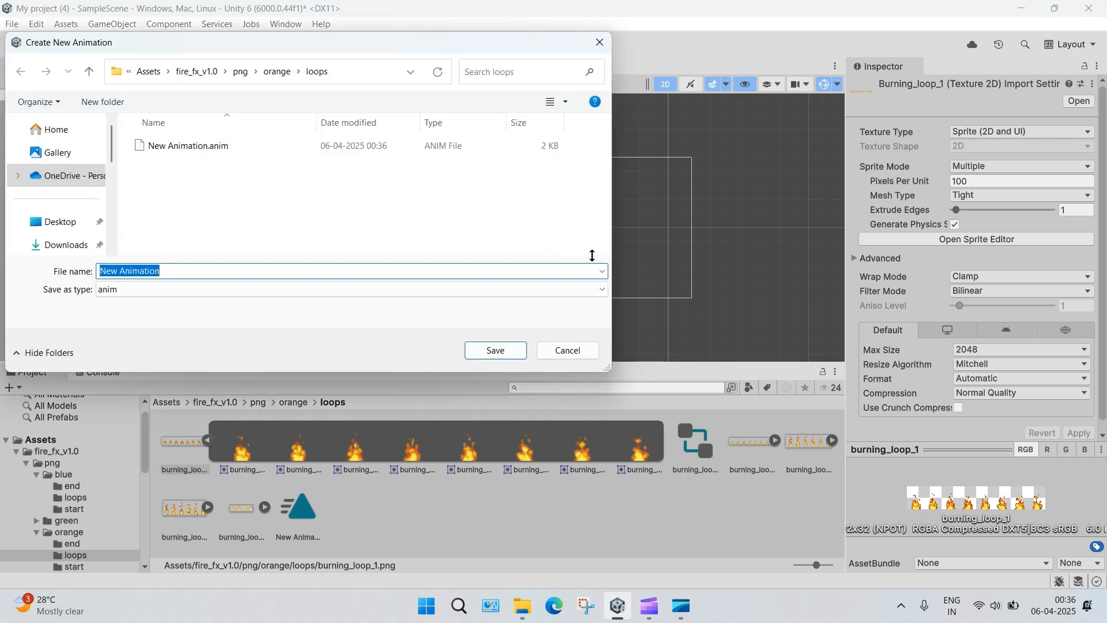
click(496, 351)
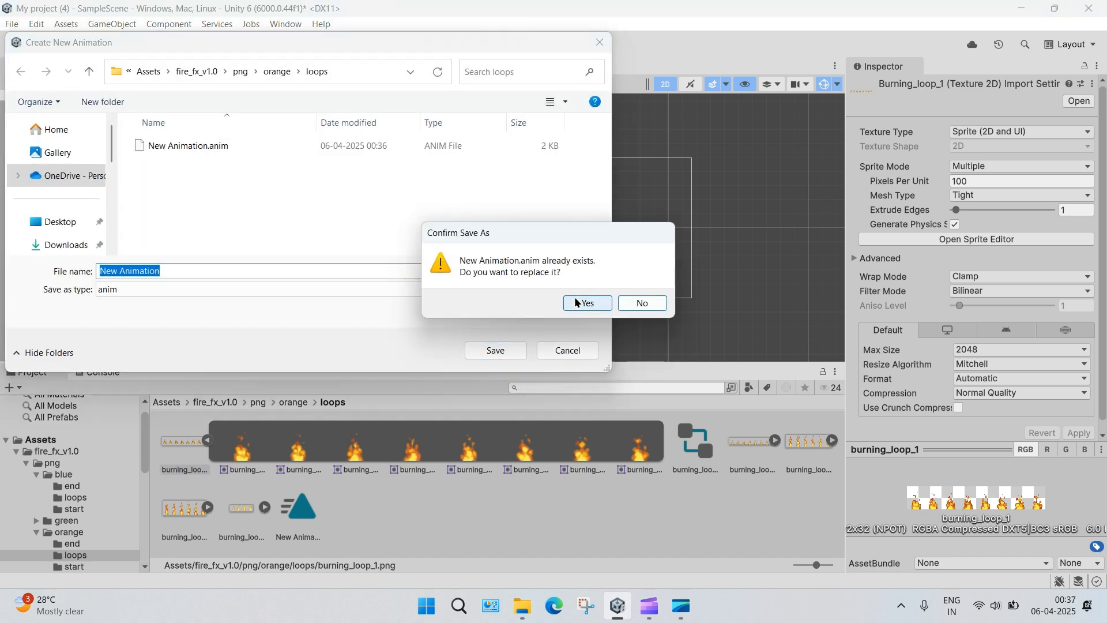
click(577, 303)
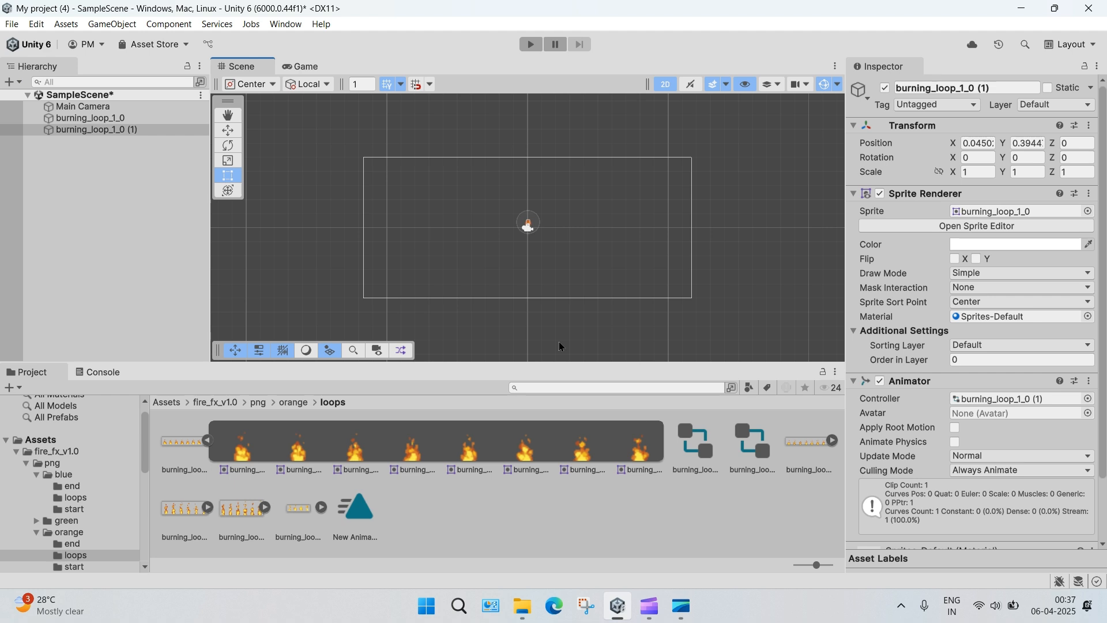
Set the X and Y scale of the second fire object to 20 and deselect it.
click(979, 174)
text(20)
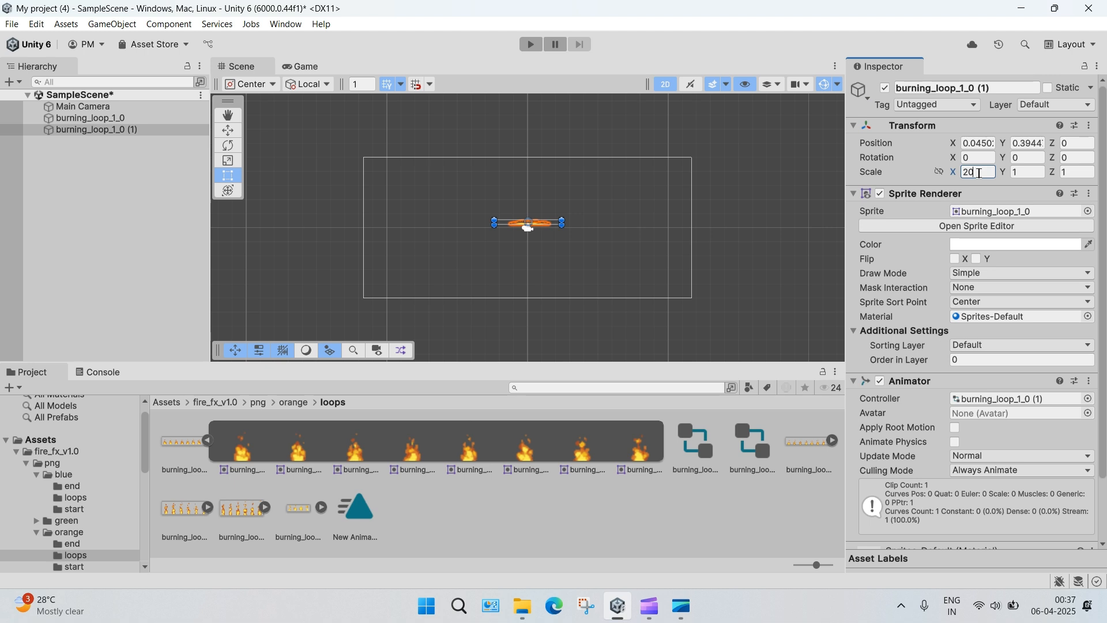
click(1037, 174)
text(20)
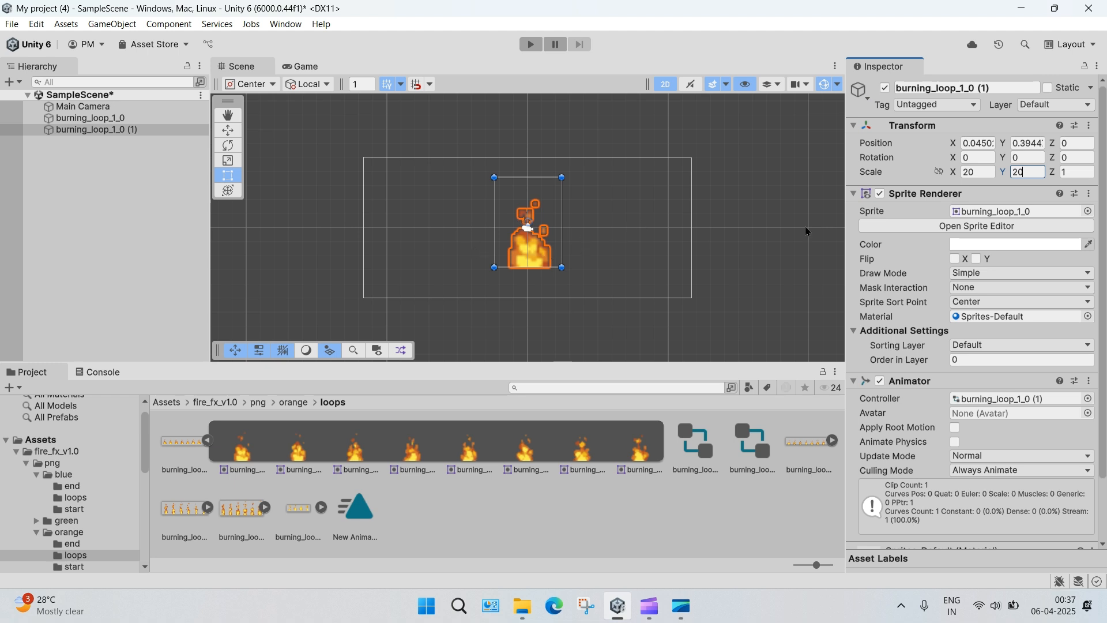
click(706, 230)
click(705, 230)
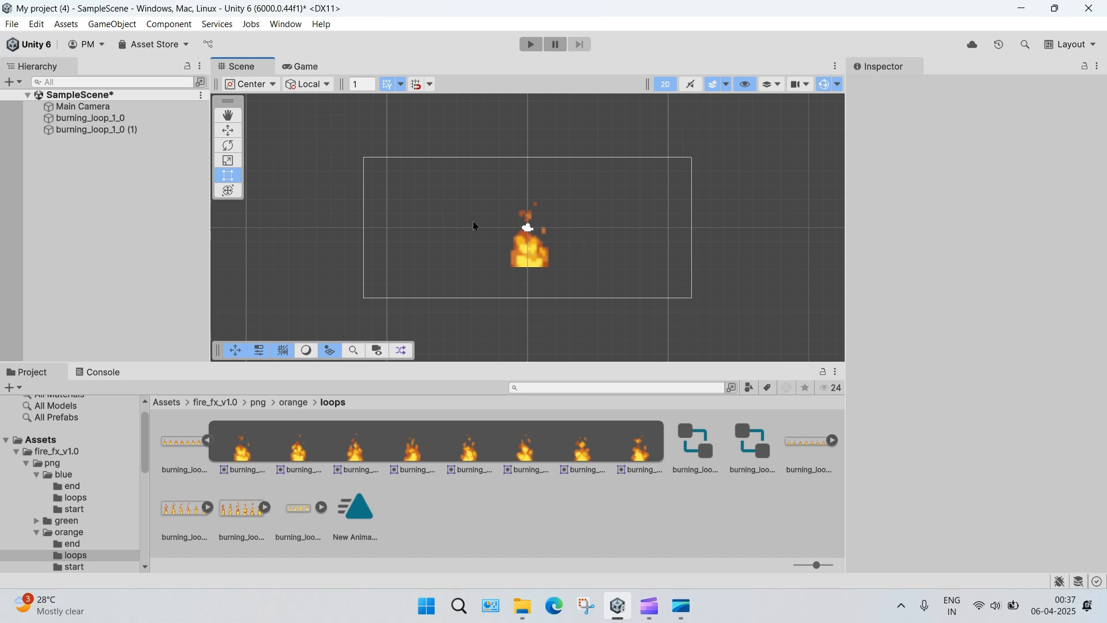
Run the game to preview the fire in the Game view, and switch to the Scene view.
click(305, 68)
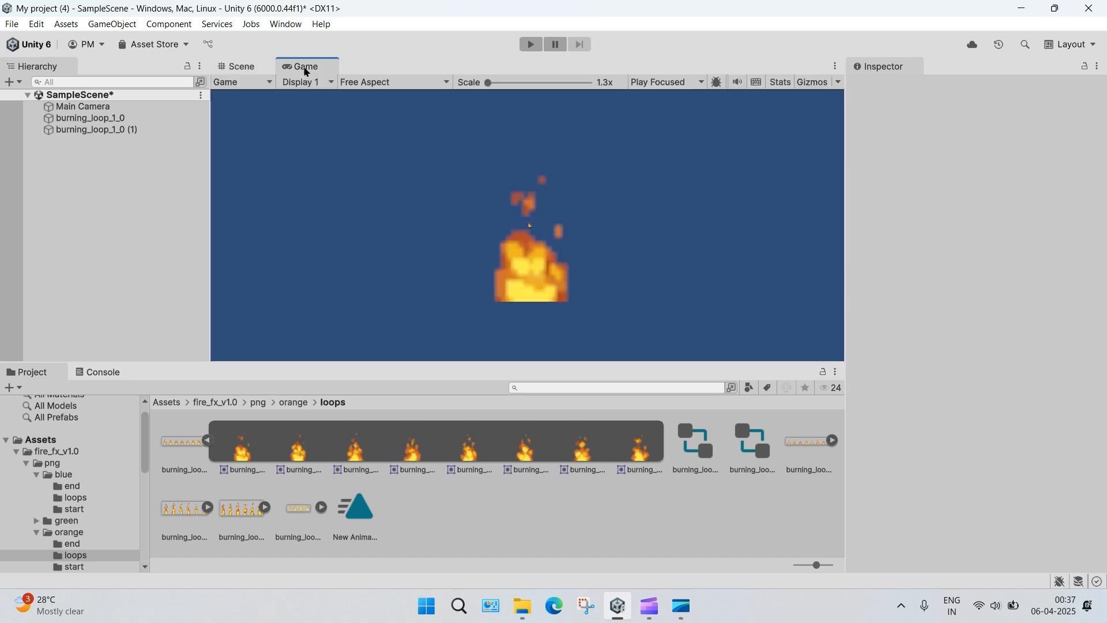
click(535, 44)
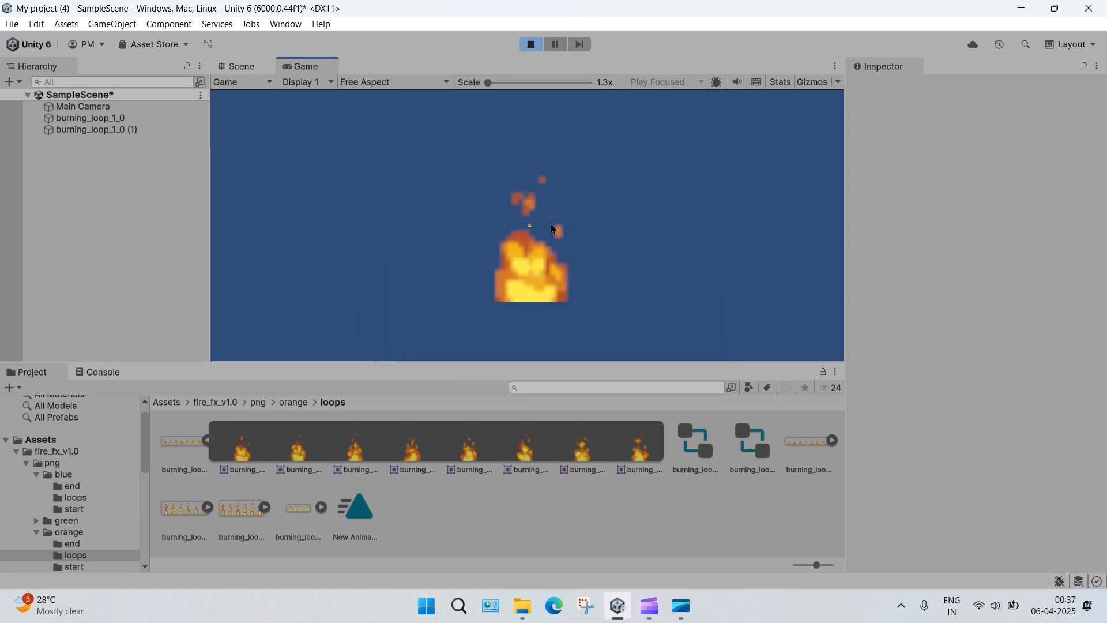
click(244, 68)
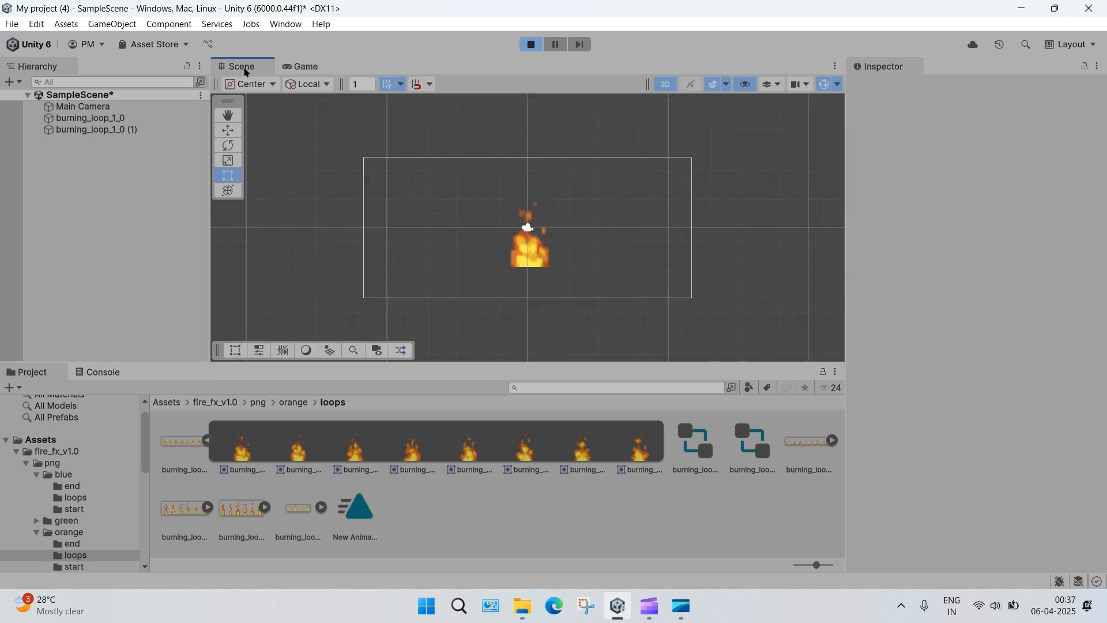